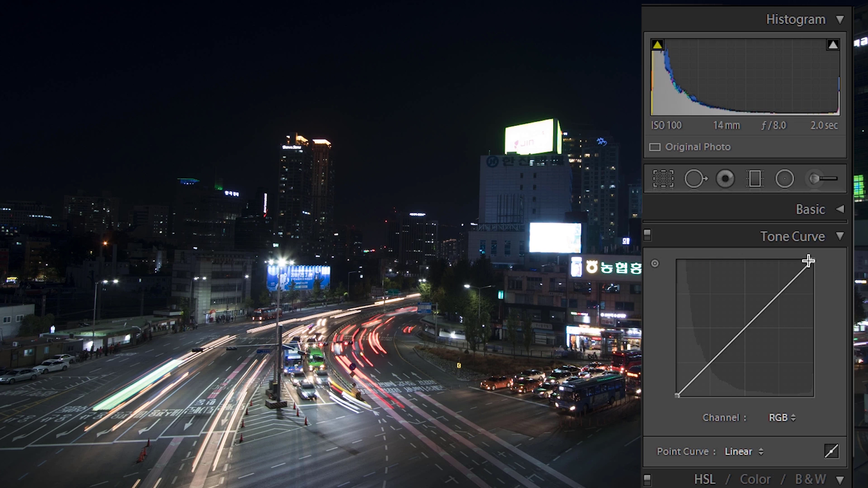
Try lifting the RGB curve's black point, shift it inward along the base to crush the shadows, and return it to the corner.
drag(677, 391, 671, 374)
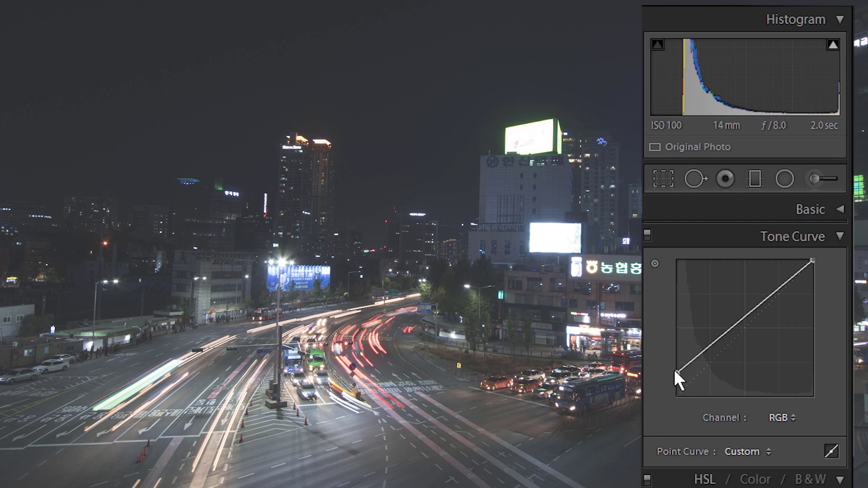
drag(675, 369, 708, 396)
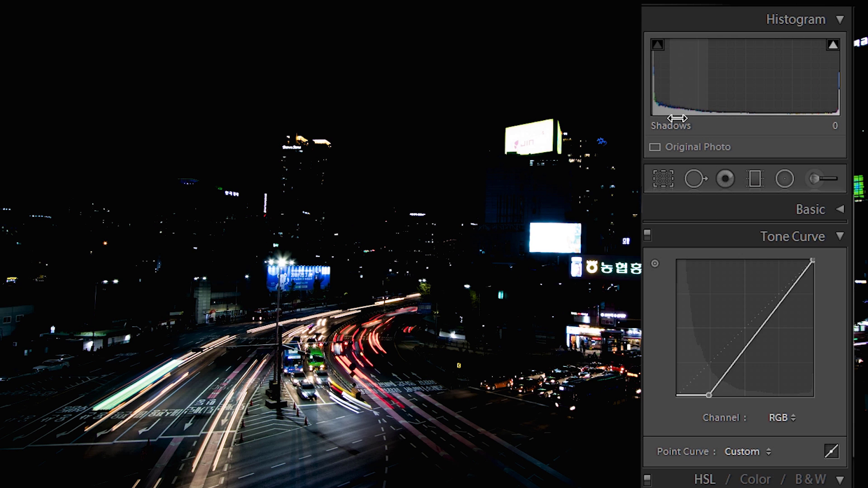
drag(711, 396, 642, 425)
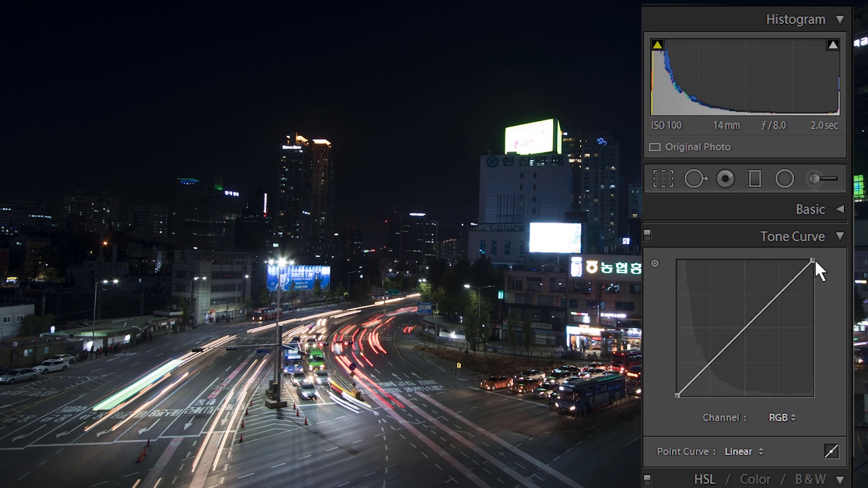
Try moving the RGB curve's black point to about 9.0 / 9.8 %, and return it to 0.0 / 0.0 %.
mouse_move(815, 259)
mouse_down()
mouse_move(800, 252)
mouse_move(826, 247)
mouse_move(769, 243)
mouse_move(821, 242)
mouse_move(830, 287)
mouse_move(840, 248)
mouse_move(814, 258)
mouse_up()
mouse_move(676, 395)
mouse_down()
mouse_move(672, 400)
mouse_move(696, 376)
mouse_move(687, 384)
mouse_up()
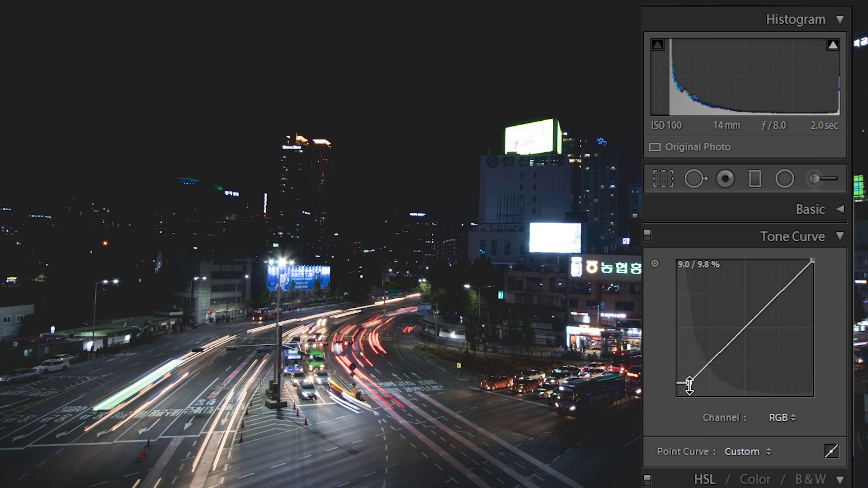
drag(690, 385, 646, 414)
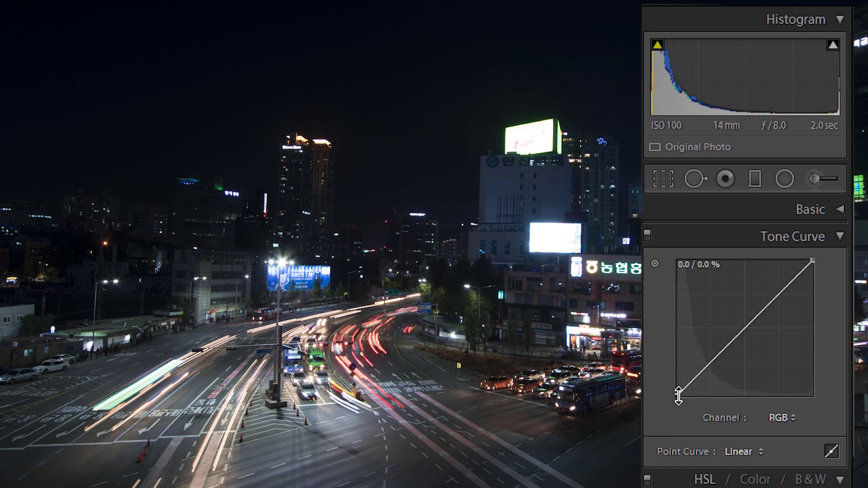
drag(679, 396, 662, 403)
Try a midtone point on the RGB curve at about 44 / 61 %, lower it below the diagonal, and remove the point.
drag(746, 328, 737, 312)
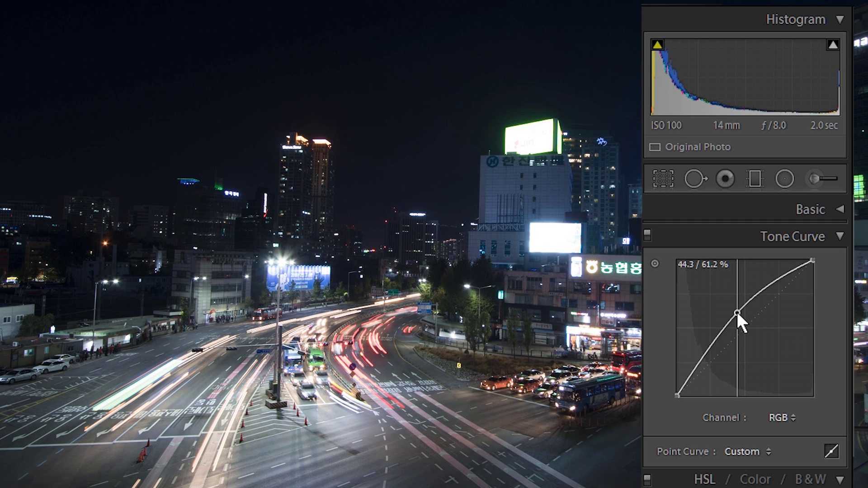
drag(737, 312, 756, 332)
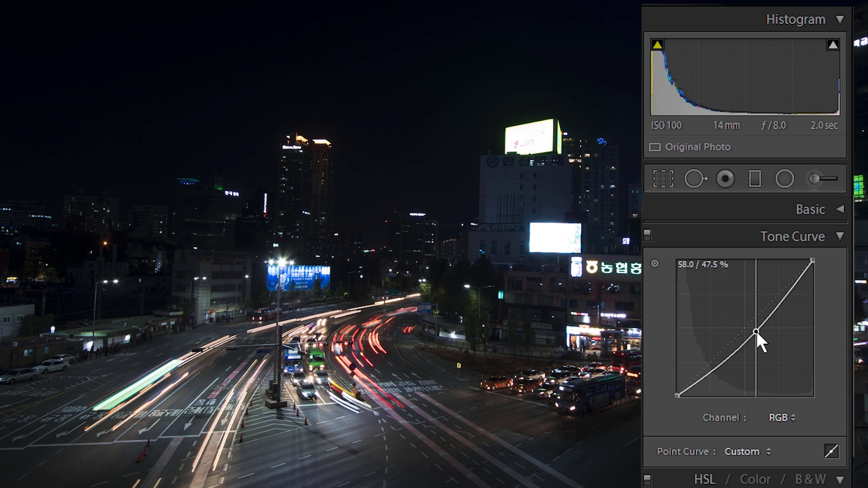
mouse_move(756, 332)
mouse_down()
mouse_move(771, 355)
mouse_move(752, 336)
mouse_up()
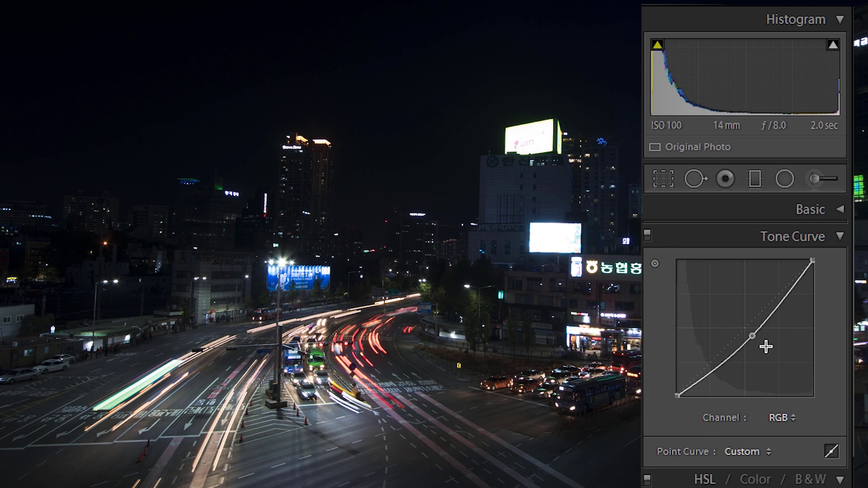
mouse_move(753, 337)
mouse_down()
mouse_move(758, 343)
mouse_move(727, 316)
mouse_move(740, 331)
mouse_up()
right_click(740, 328)
click(753, 339)
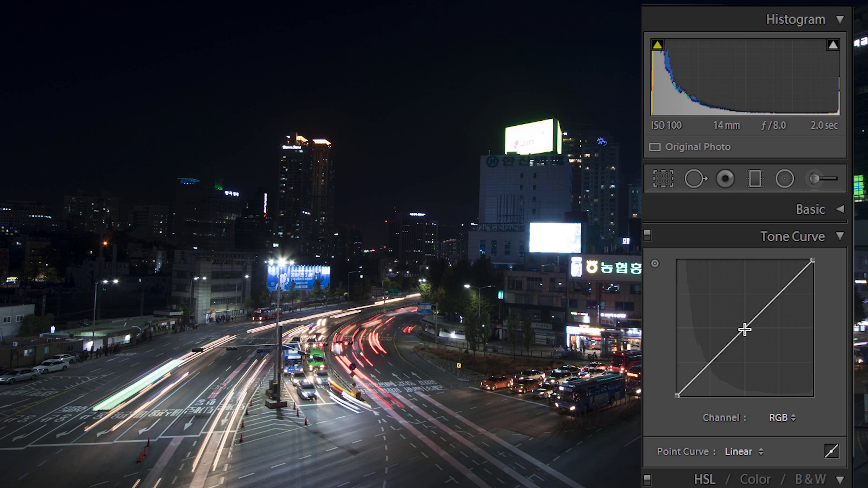
Raise the RGB curve's midtones slightly, and shape the Red curve into an S with highlights at about 72.5 / 80.8 % and lowered shadows.
drag(745, 330, 741, 318)
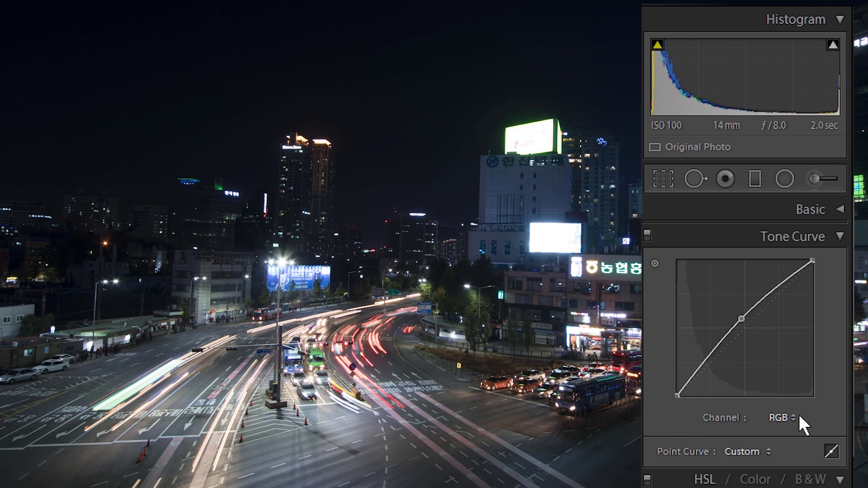
click(787, 418)
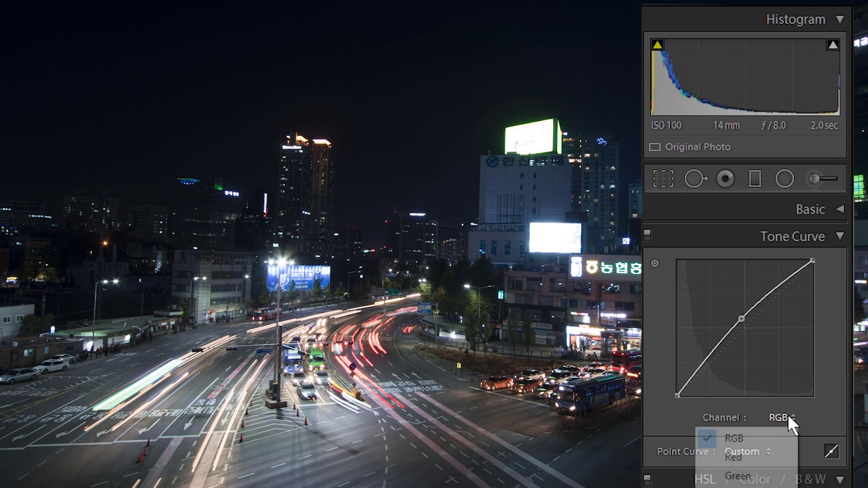
click(750, 456)
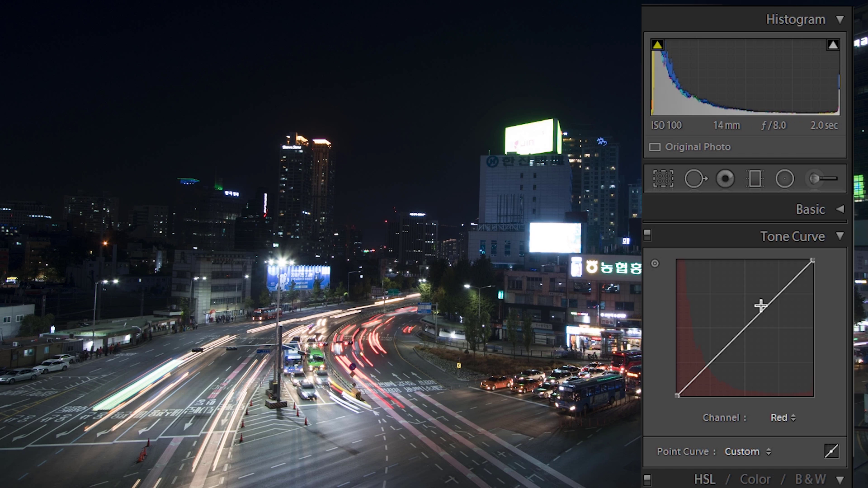
drag(777, 295, 777, 286)
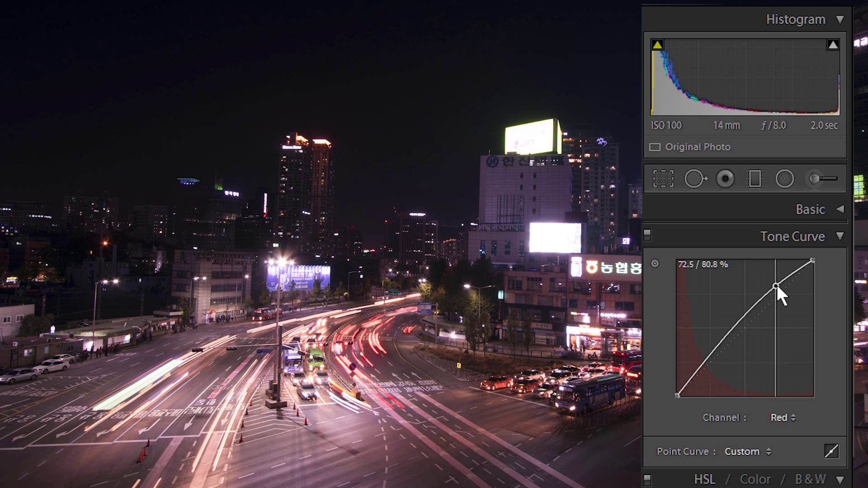
drag(777, 284, 777, 284)
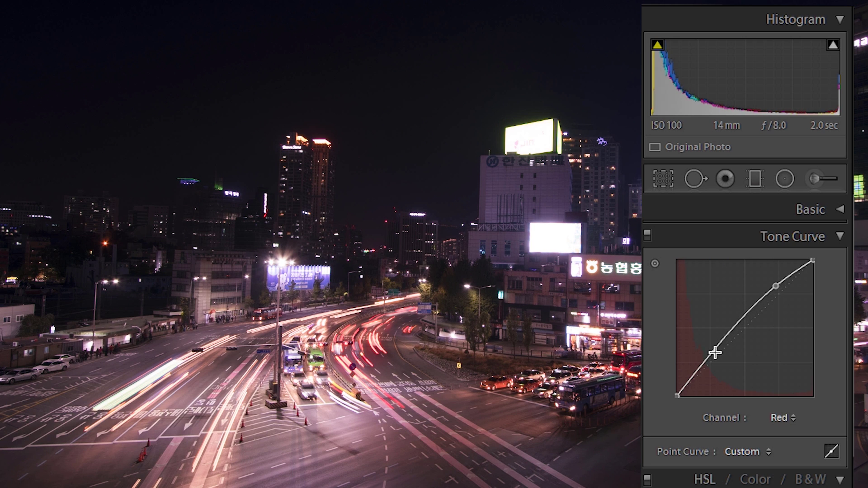
drag(713, 353, 710, 374)
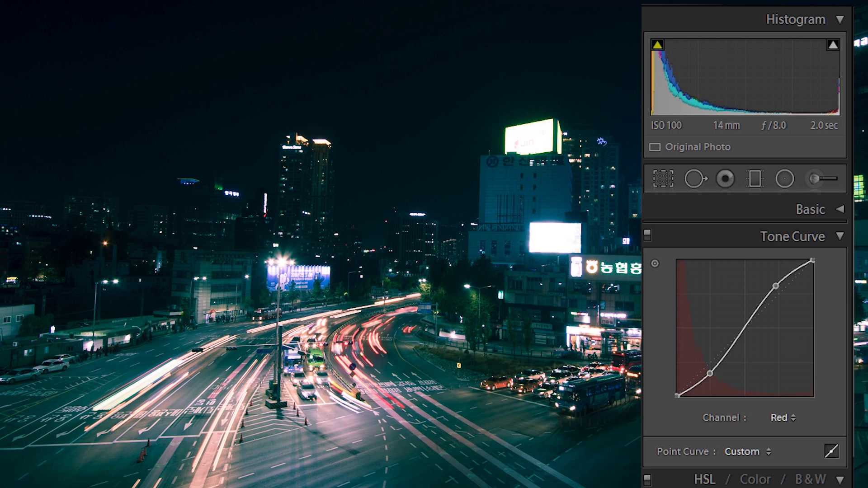
Shape the Green channel curve into an S with highlights raised to about 74 / 82 % and shadows lowered to about 23.5 / 20 %.
click(785, 416)
click(754, 476)
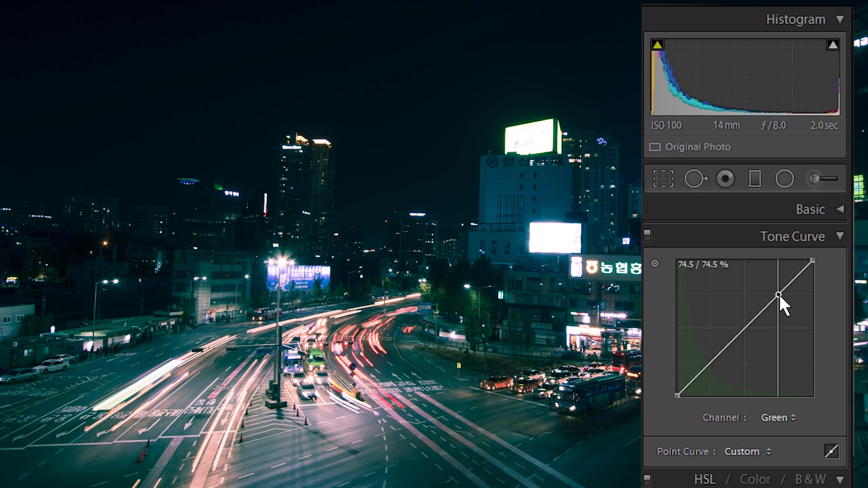
drag(779, 291, 778, 282)
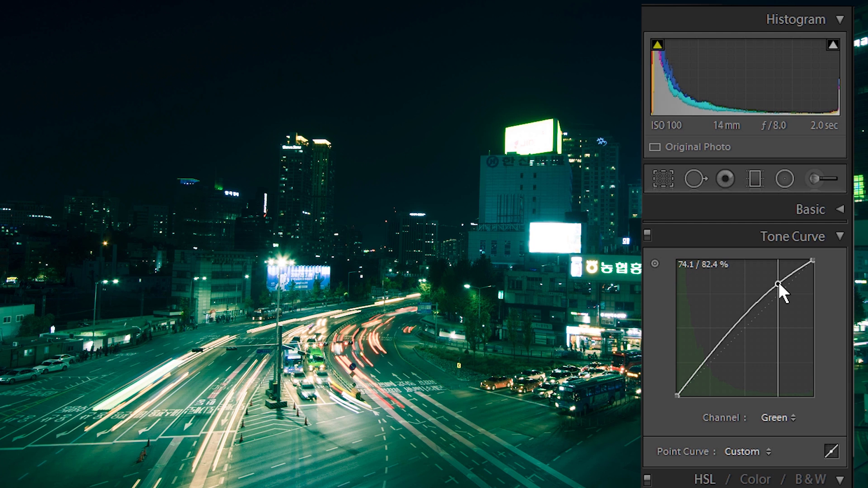
click(711, 356)
drag(710, 357, 708, 369)
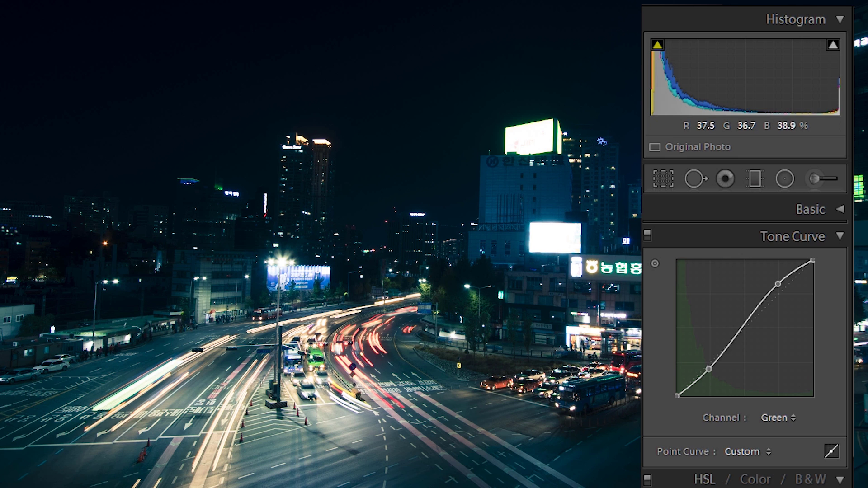
Compare the photo with the tone curve adjustments switched off and on.
click(646, 235)
click(647, 235)
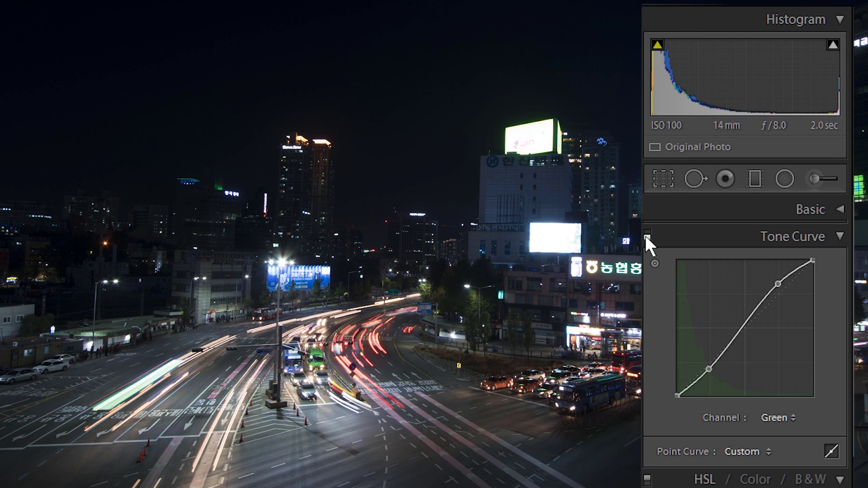
click(647, 235)
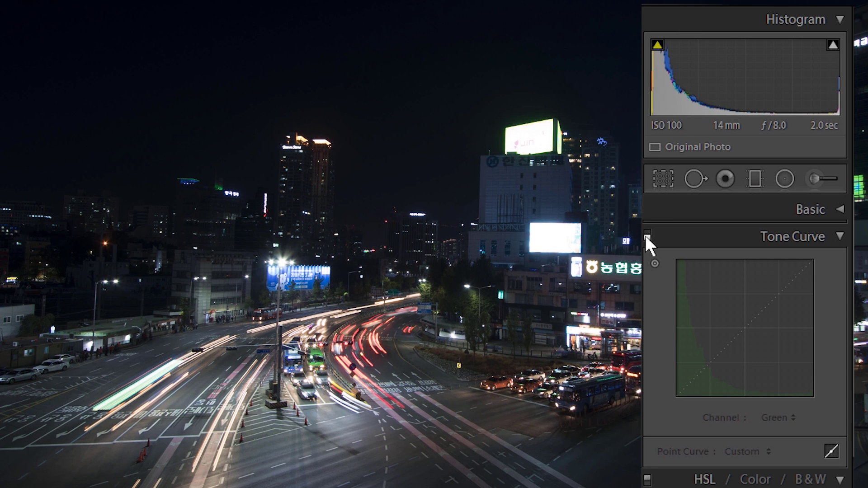
click(647, 235)
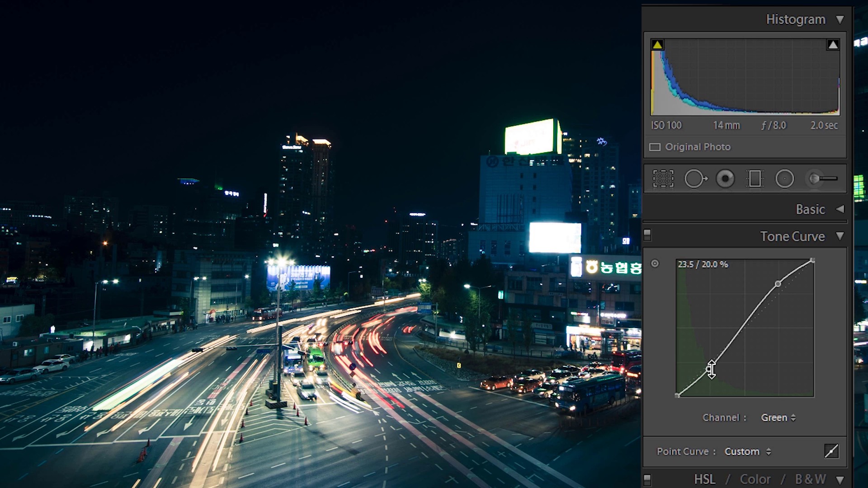
Lower the Green curve's shadow point to about 20.8 / 12.2 % and raise the Red curve's highlight point slightly.
drag(708, 369, 703, 381)
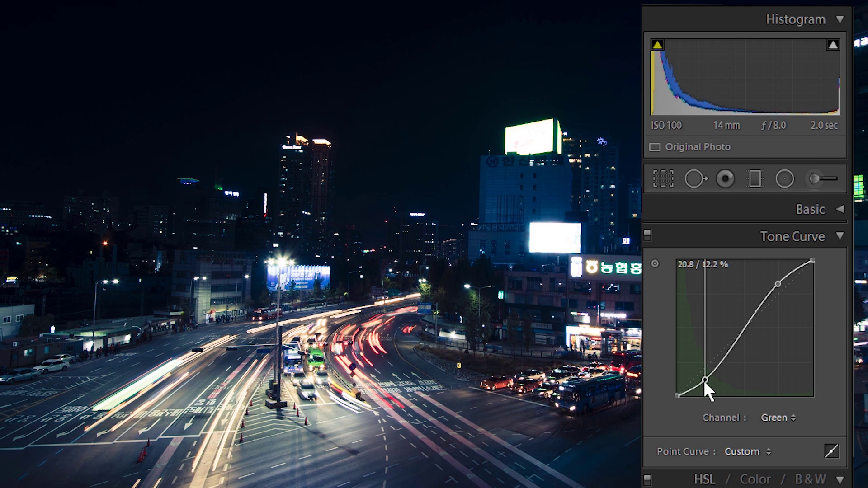
click(786, 418)
click(749, 455)
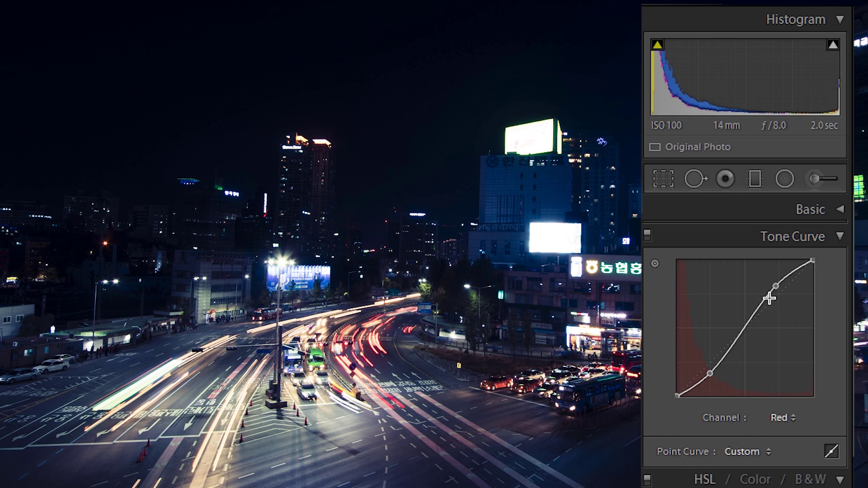
click(776, 286)
mouse_move(777, 286)
mouse_down()
mouse_move(771, 267)
mouse_move(773, 317)
mouse_move(763, 299)
mouse_move(776, 282)
mouse_up()
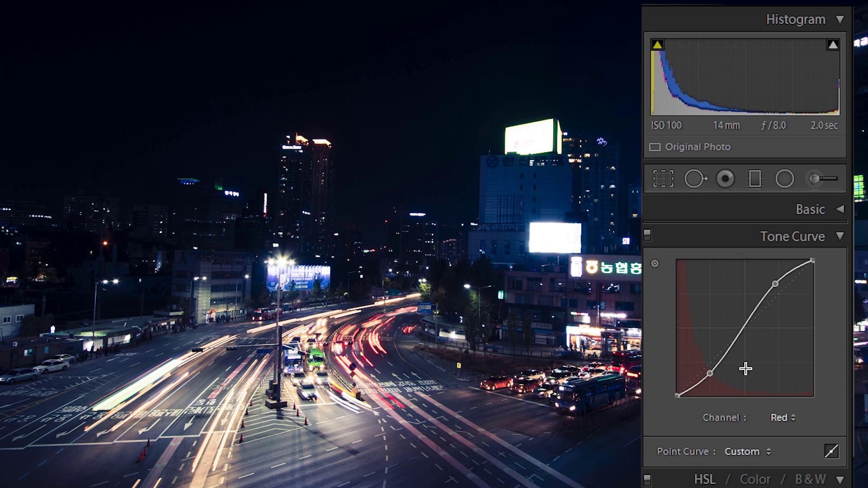
Shape the Blue channel curve into an inverted S with lifted shadows and highlights lowered at about 85.5 / 76.5 %.
click(787, 417)
click(769, 487)
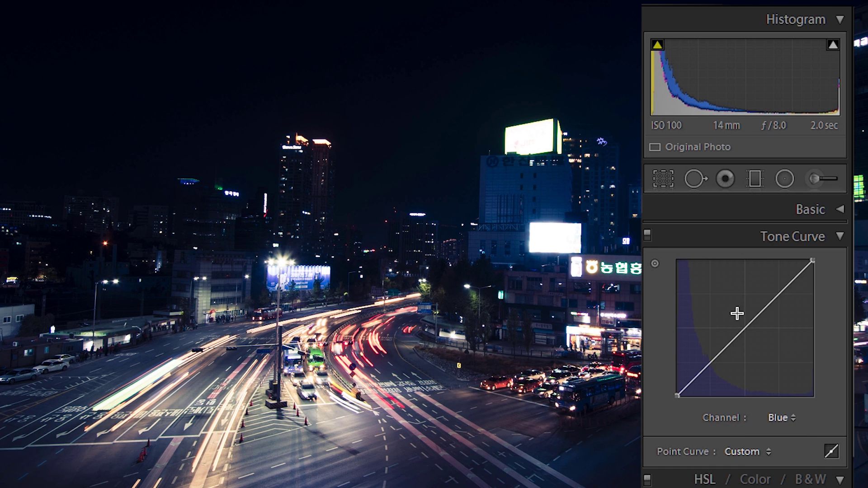
drag(778, 295, 779, 307)
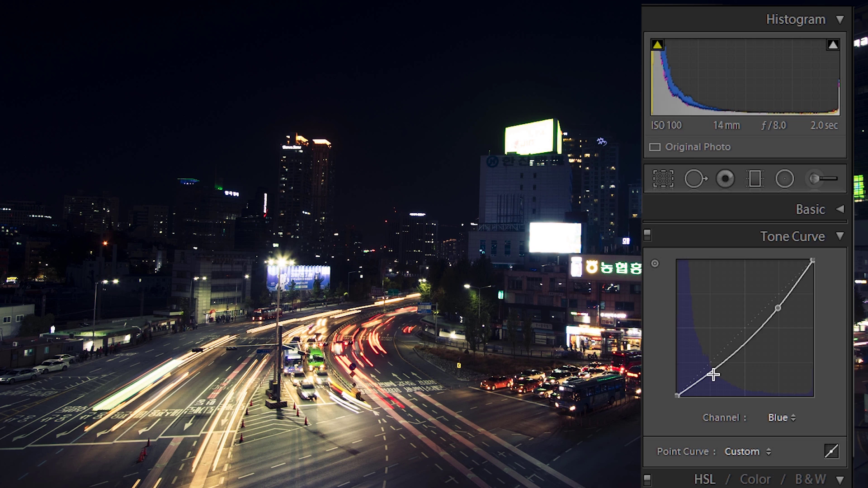
drag(713, 375, 712, 362)
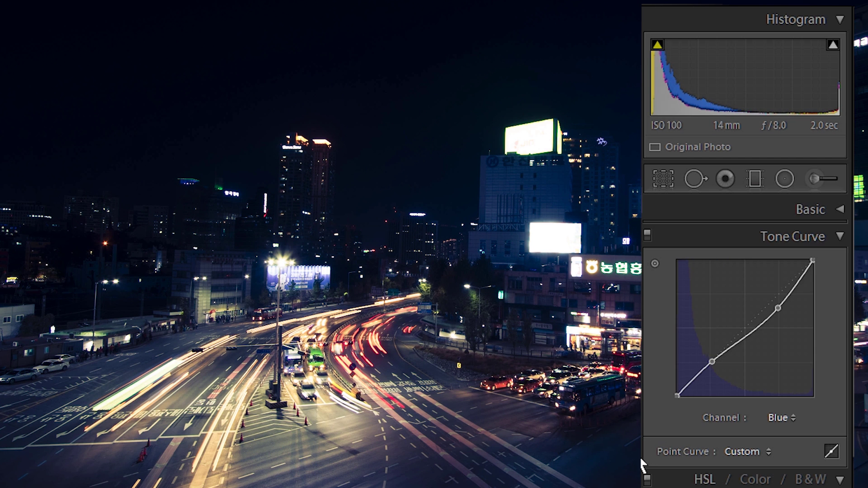
drag(779, 309, 794, 291)
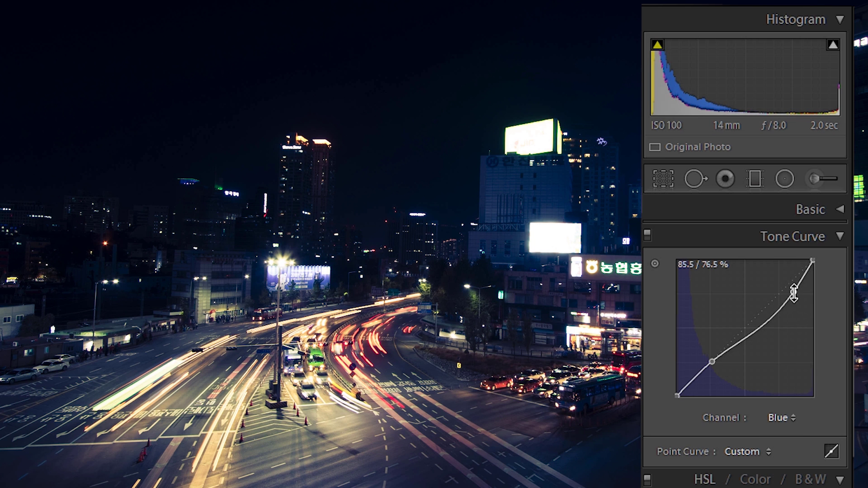
Lower the Red curve's highlight point slightly and raise the Green curve's highlight point a little.
click(792, 416)
click(754, 458)
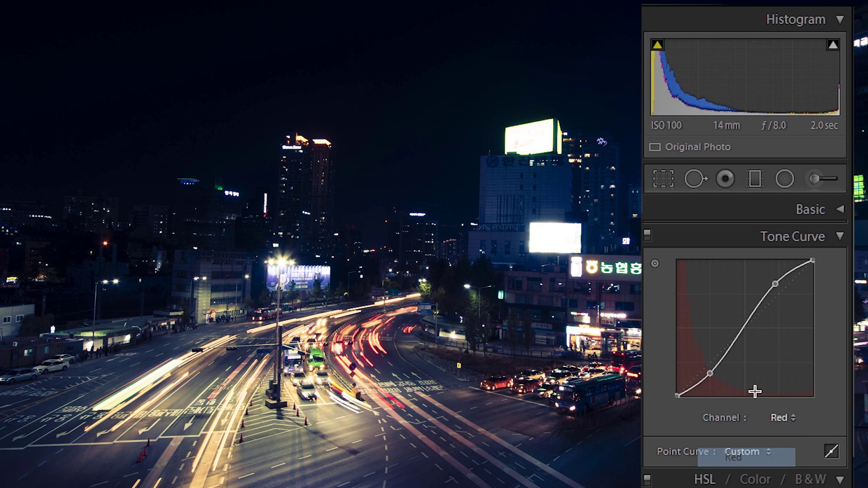
drag(775, 287, 776, 289)
click(788, 418)
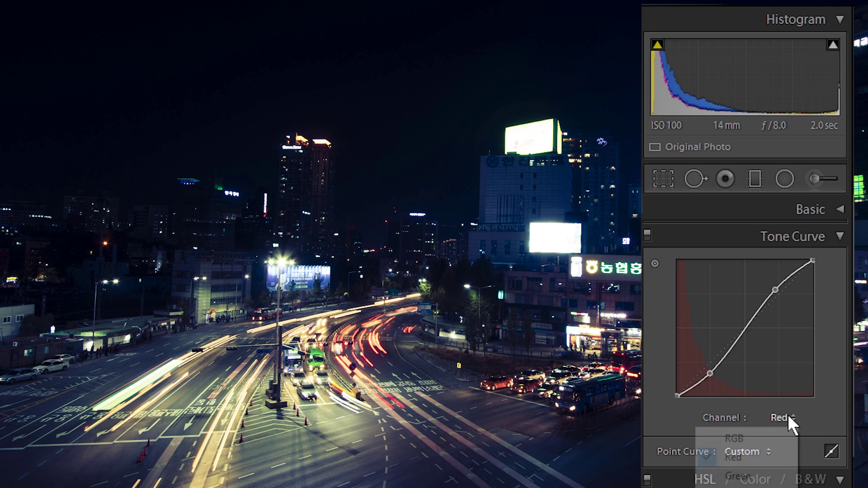
click(736, 471)
mouse_move(779, 287)
mouse_down()
mouse_move(779, 294)
mouse_move(779, 283)
mouse_up()
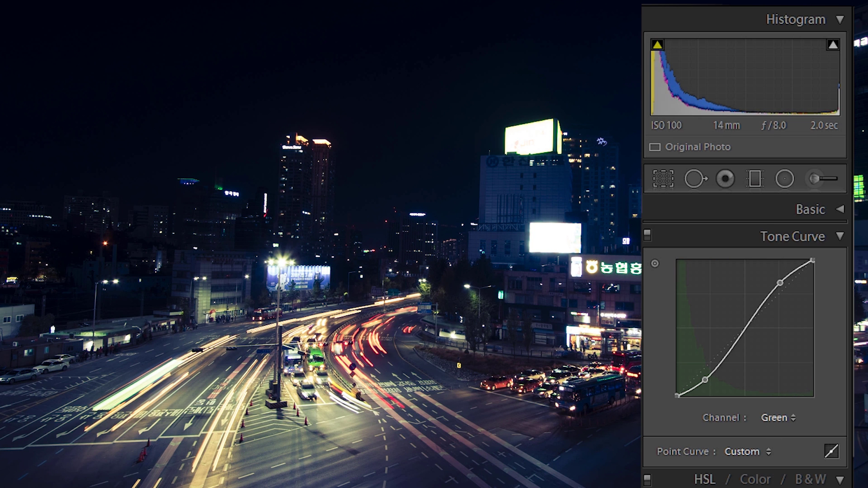
Fade the blacks on the RGB curve by lifting its black point to about 7.8 % output and shifting it slightly inward.
click(756, 452)
click(752, 446)
click(792, 418)
click(753, 440)
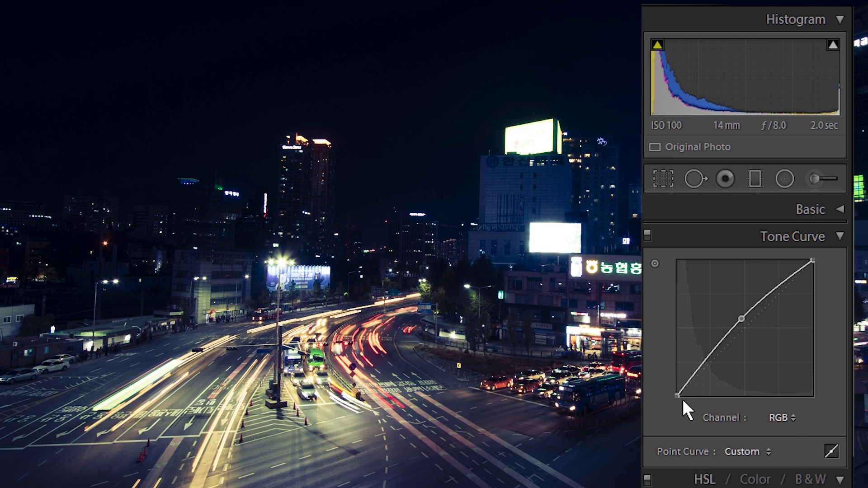
drag(678, 395, 679, 387)
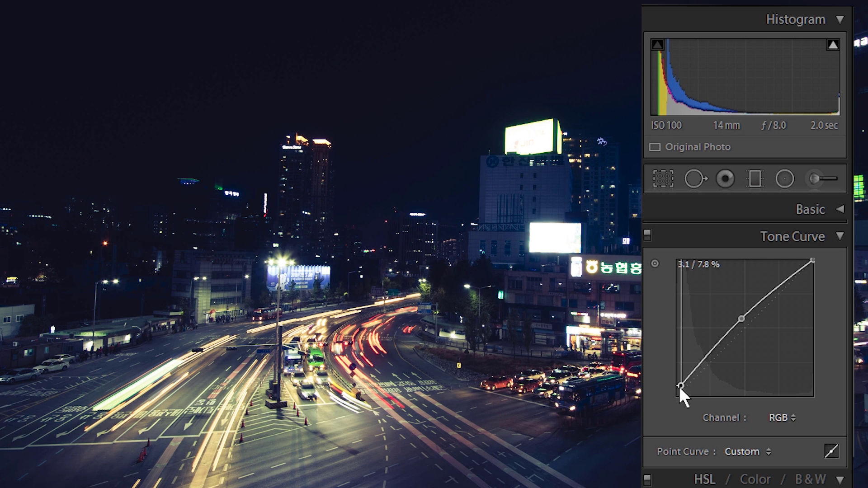
drag(679, 387, 683, 386)
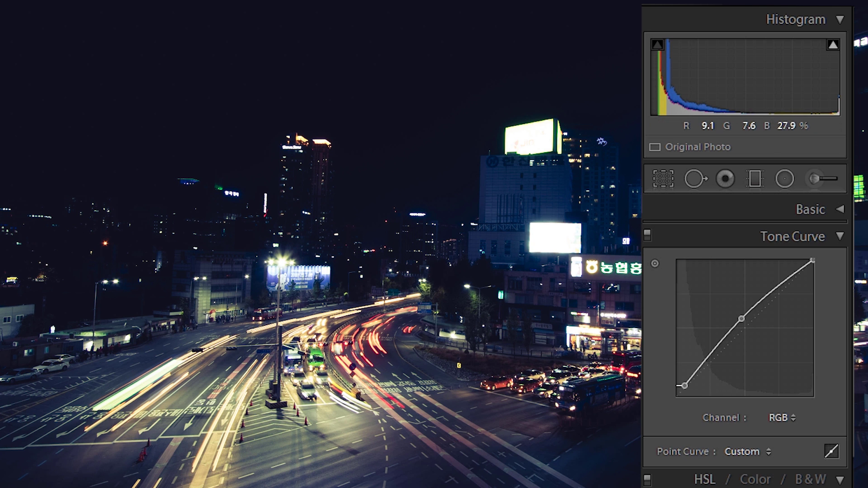
Compare the night traffic photo before and after by toggling the tone curve adjustments off and on.
click(651, 233)
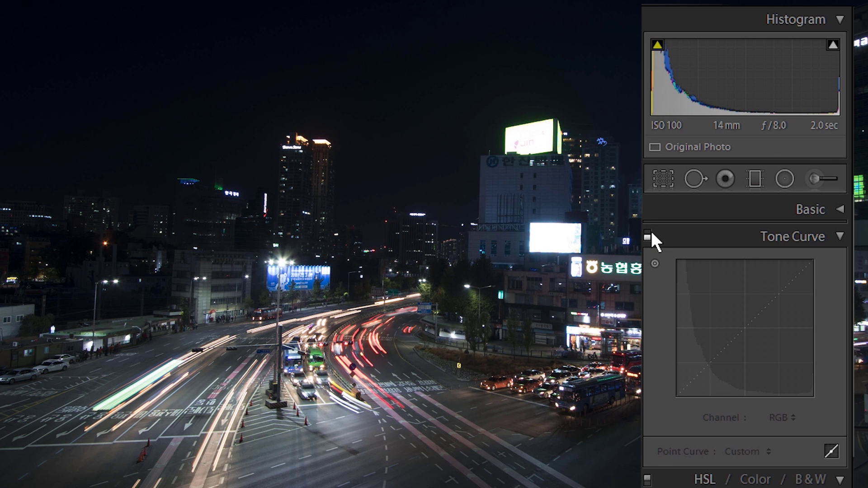
click(651, 232)
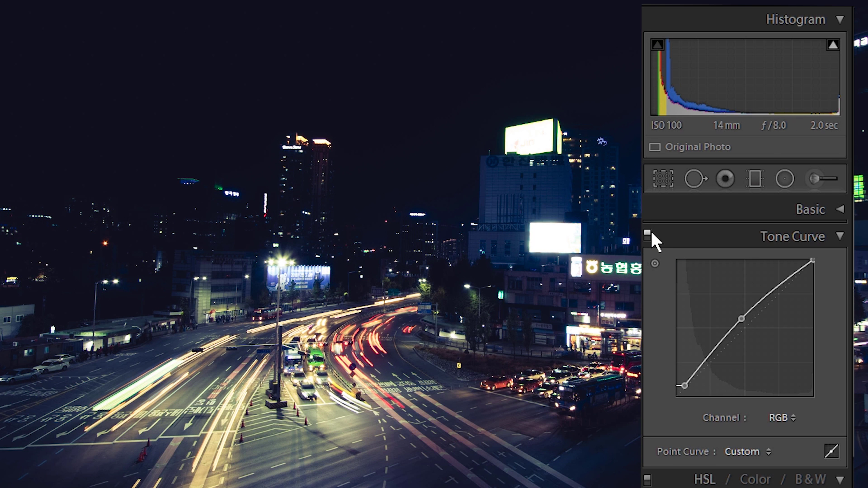
click(651, 233)
click(651, 232)
click(651, 233)
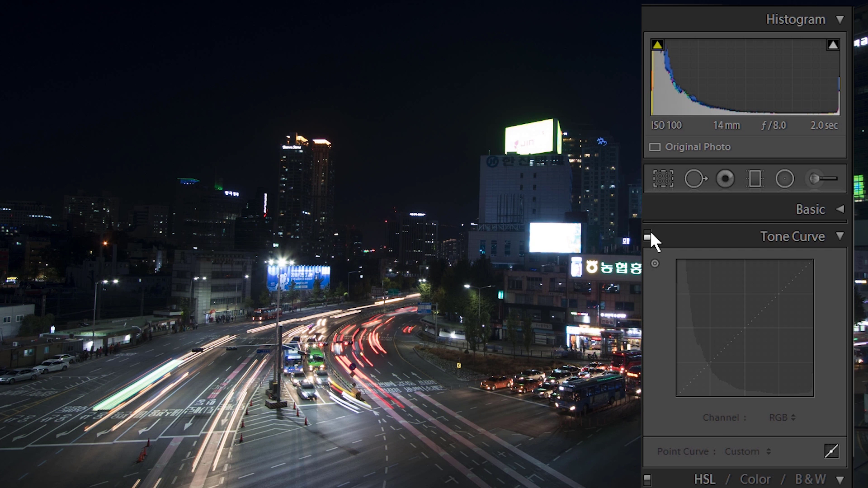
click(647, 232)
click(647, 233)
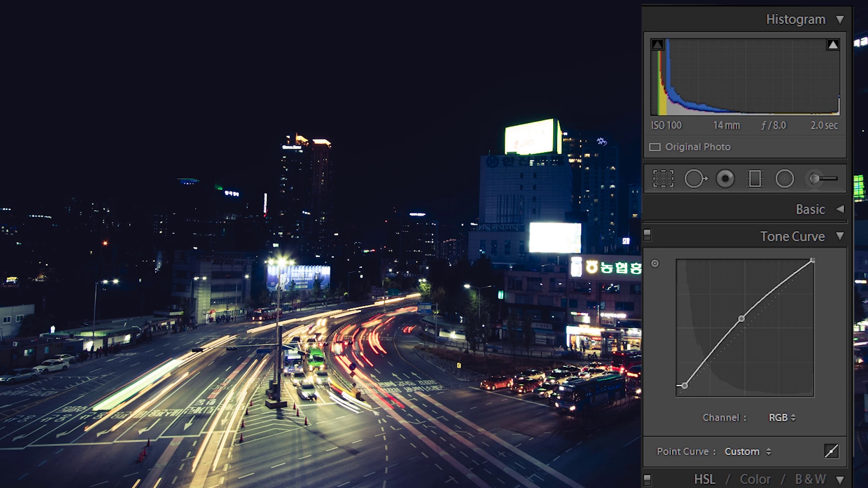
Go to the lakeside pavilion photo and shape its RGB curve into an S with points at 24.3 / 18.0 % and 72.5 / 81.2 %.
key(Right)
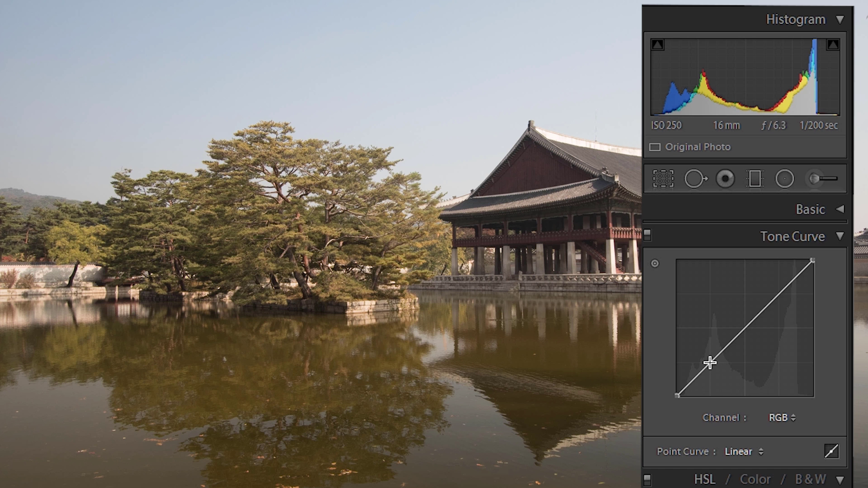
drag(709, 362, 710, 372)
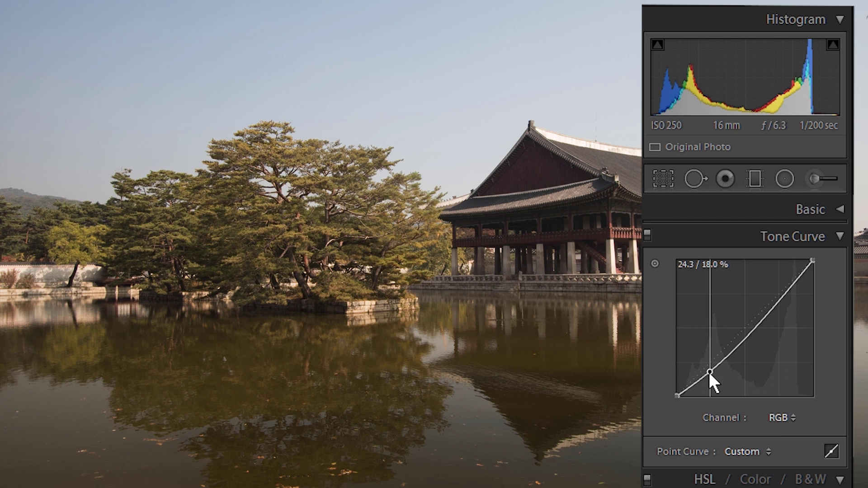
drag(777, 302, 777, 286)
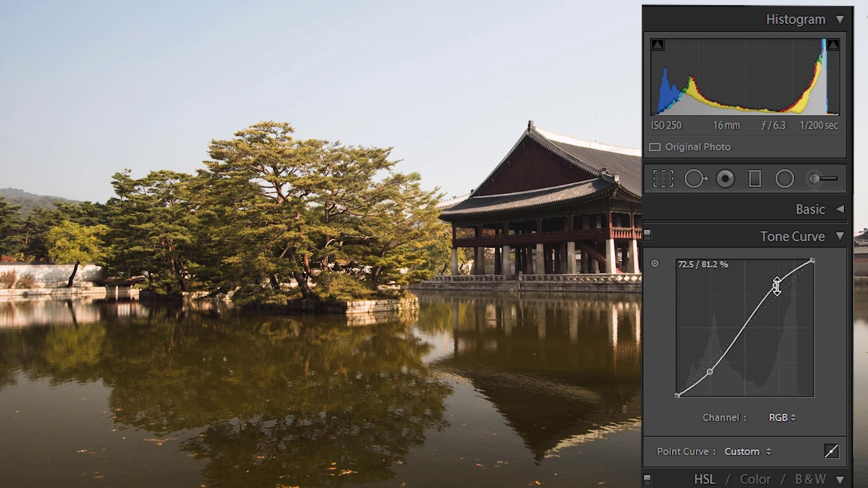
click(763, 448)
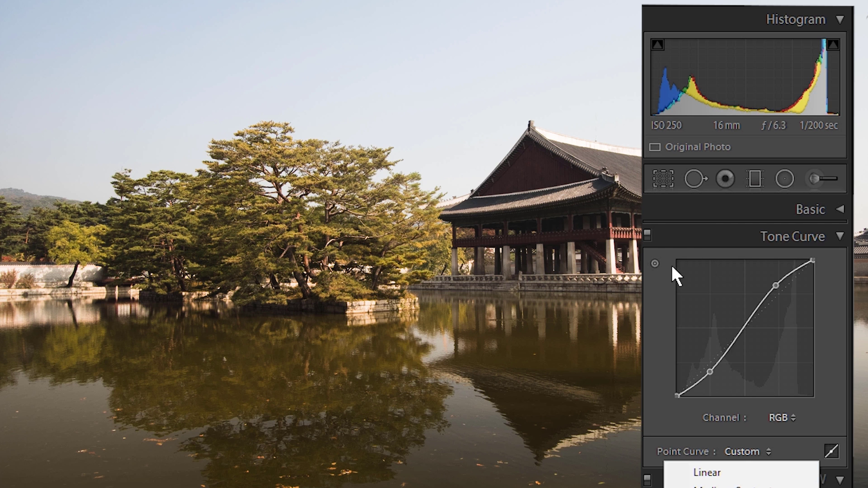
click(655, 300)
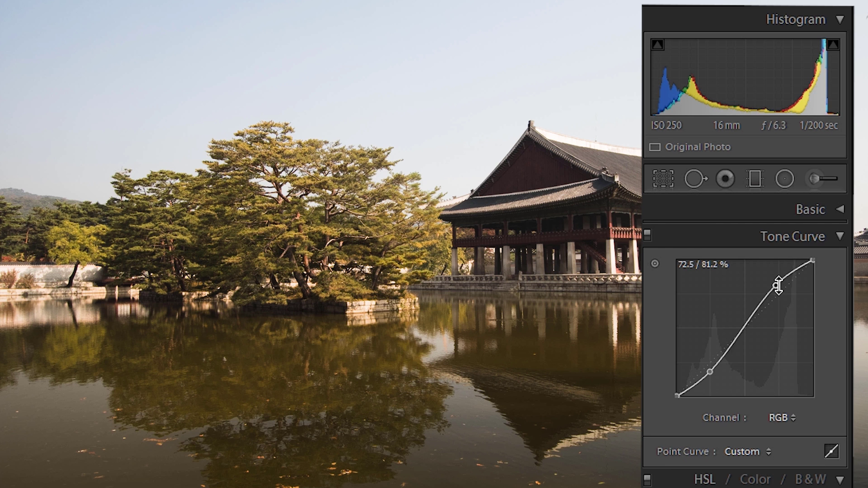
Ease the RGB curve's highlight point down and fade its ends by lifting the black point inward and lowering the white point to 93.3 %.
drag(782, 286, 774, 290)
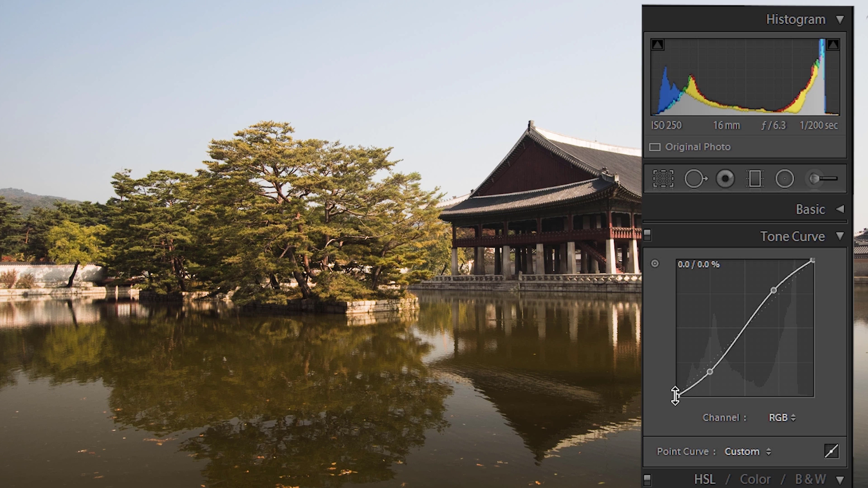
drag(676, 396, 689, 382)
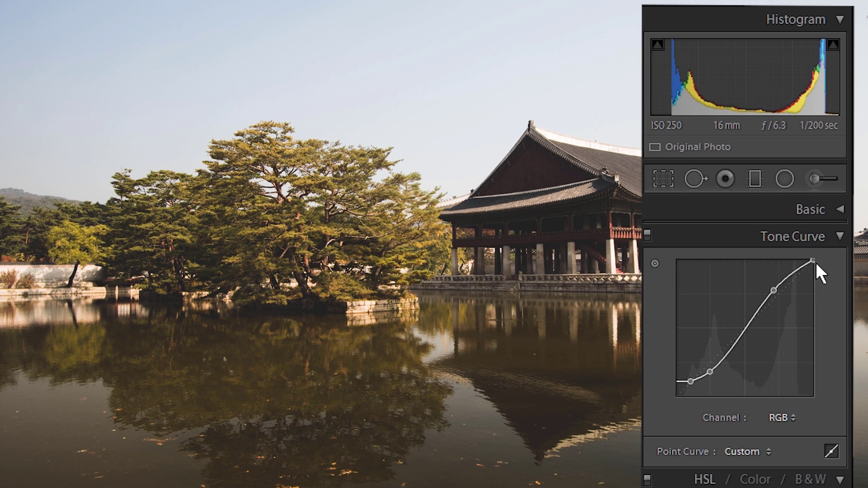
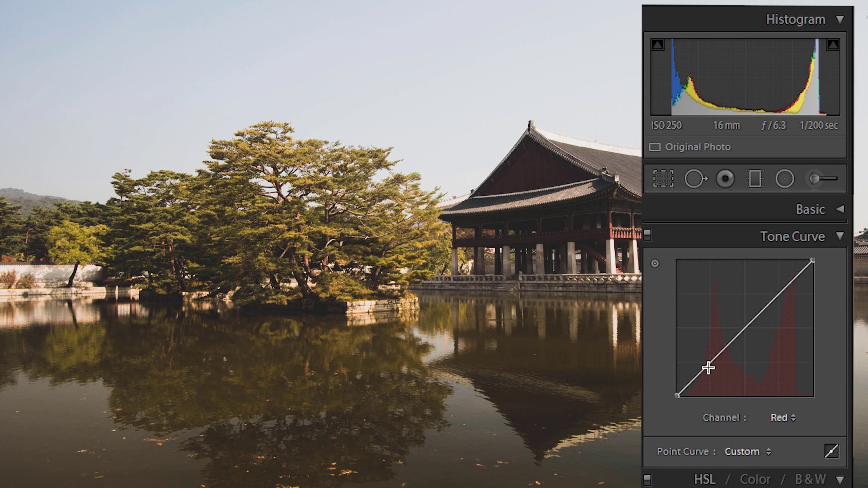
Shape the Red channel curve into an inverted S with raised shadows and highlights lowered to 74.1 / 64.3 %.
drag(709, 368, 711, 356)
drag(772, 293, 779, 308)
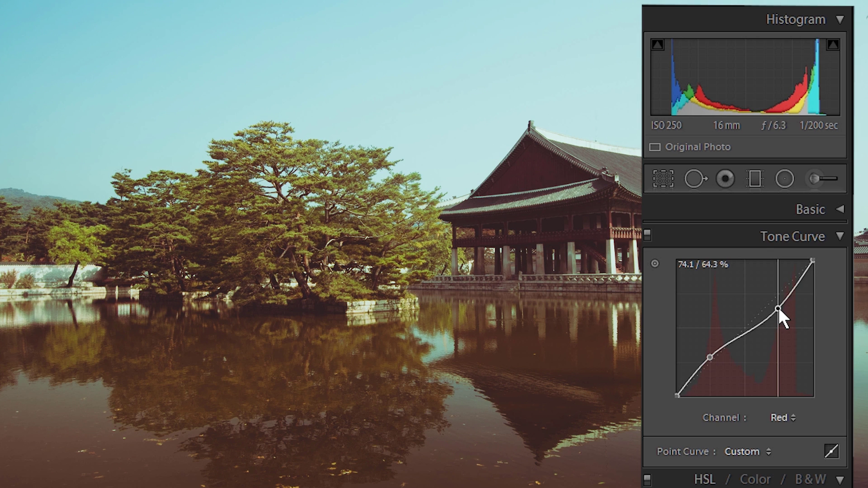
Shape the Green channel curve into an inverted S with slightly raised shadows and lowered highlights.
click(792, 418)
click(753, 476)
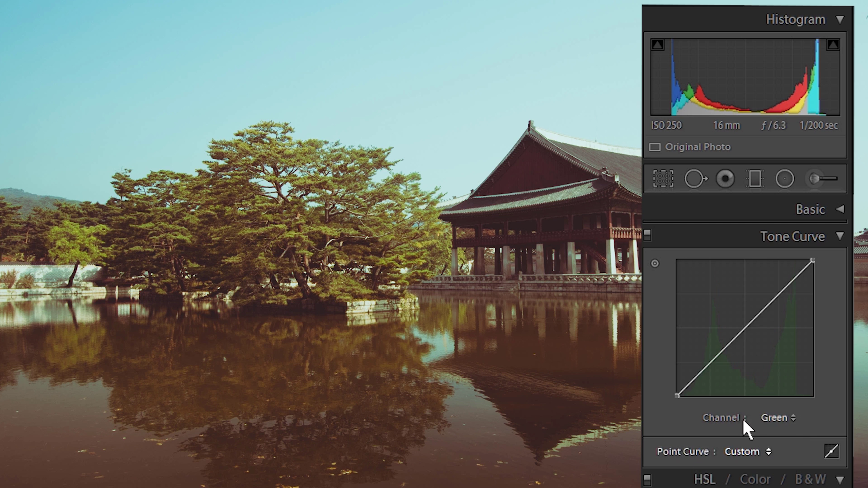
drag(711, 365, 711, 359)
drag(784, 290, 780, 305)
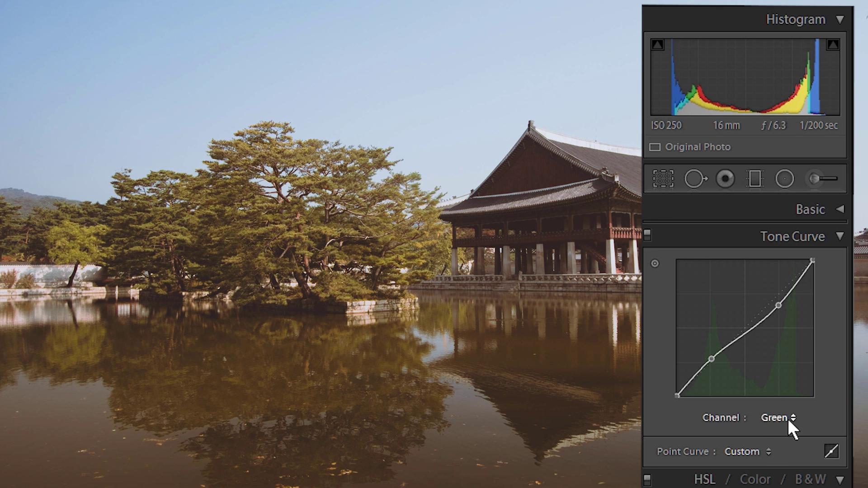
Shape the Blue channel curve into a gentle S with slightly raised highlights and lowered shadows.
click(788, 417)
click(746, 484)
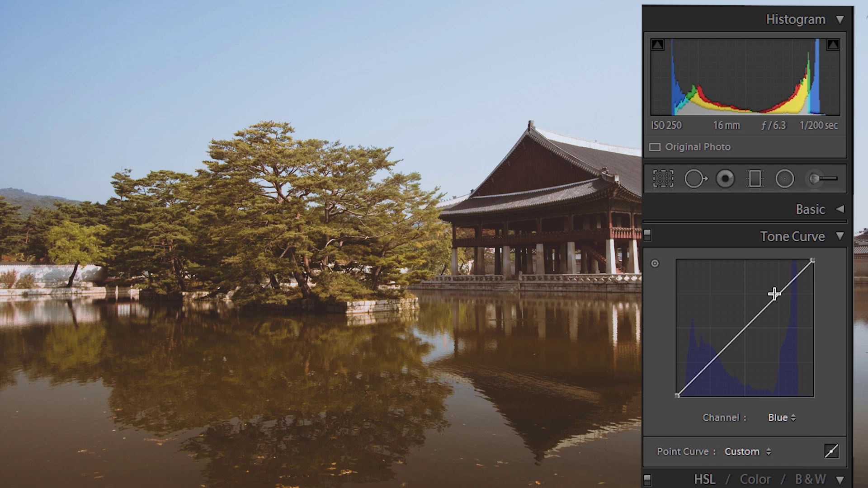
drag(775, 299, 774, 292)
drag(708, 360, 711, 368)
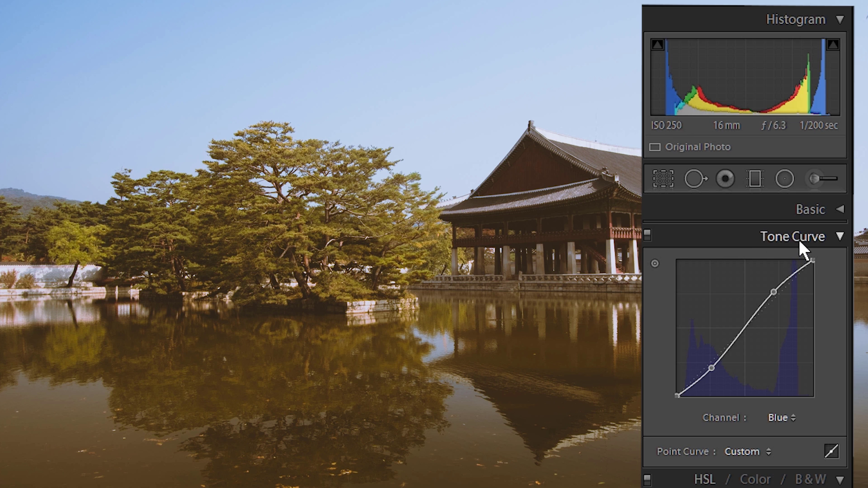
On the RGB curve, add a midtone point at 49.8 / 49.0 % and move the shadow point to about 34.1 / 27.5 %.
click(795, 417)
click(748, 437)
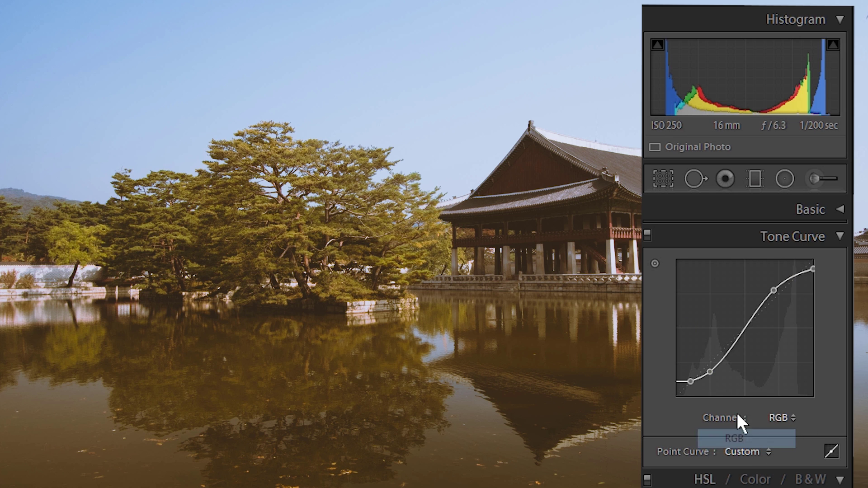
mouse_move(710, 371)
mouse_down()
mouse_move(729, 350)
mouse_move(722, 366)
mouse_up()
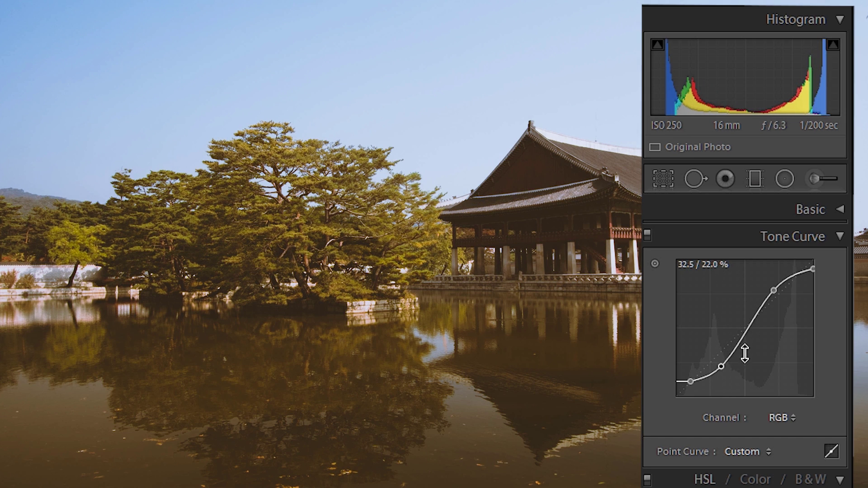
mouse_move(742, 325)
mouse_down()
mouse_move(752, 334)
mouse_move(745, 329)
mouse_up()
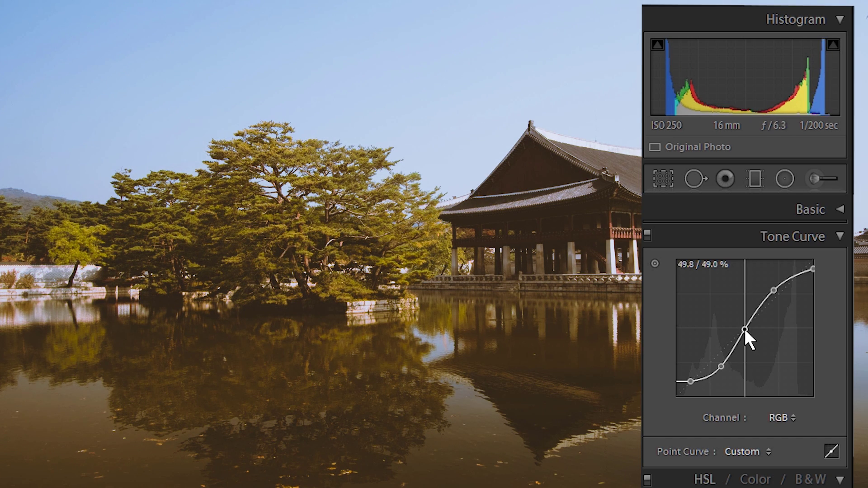
drag(722, 363, 722, 359)
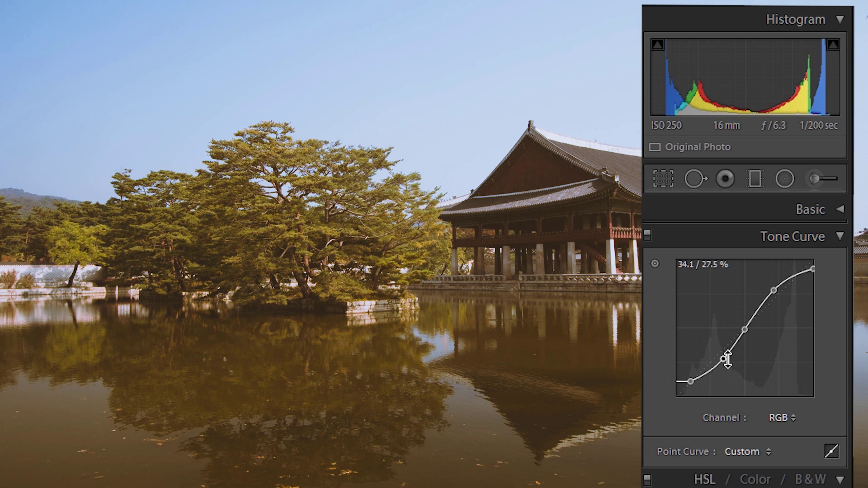
Raise the RGB curve's highlight point slightly and reposition its black point a little higher and closer to the edge.
drag(774, 291, 777, 287)
drag(691, 381, 697, 376)
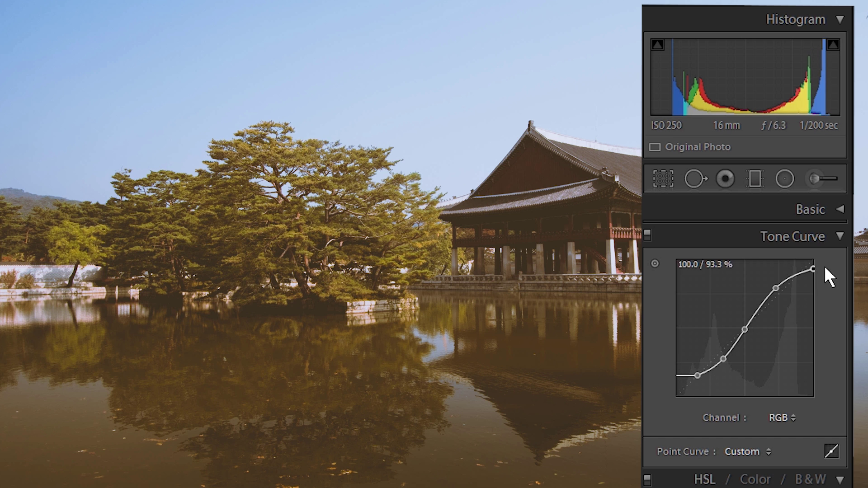
mouse_move(698, 376)
mouse_down()
mouse_move(673, 379)
mouse_move(685, 379)
mouse_up()
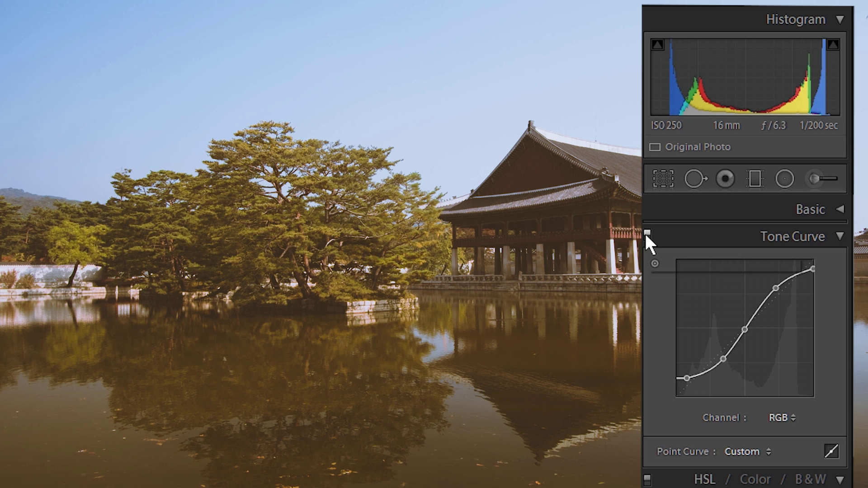
Compare the pavilion photo before and after by toggling the tone curve adjustments off and on.
click(647, 234)
click(646, 235)
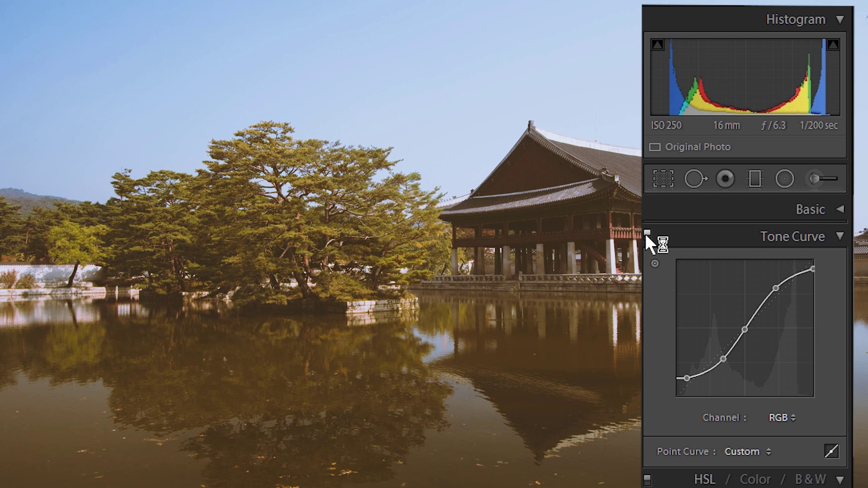
click(645, 234)
click(645, 234)
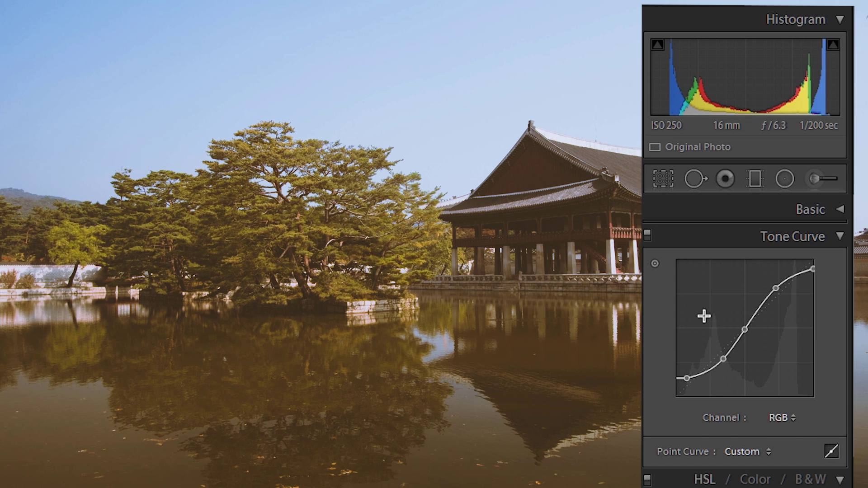
Move the Red curve's shadow point down and toward the blacks to reduce red in the shadows.
click(787, 416)
click(737, 457)
mouse_move(706, 362)
mouse_down()
mouse_move(705, 379)
mouse_move(701, 368)
mouse_up()
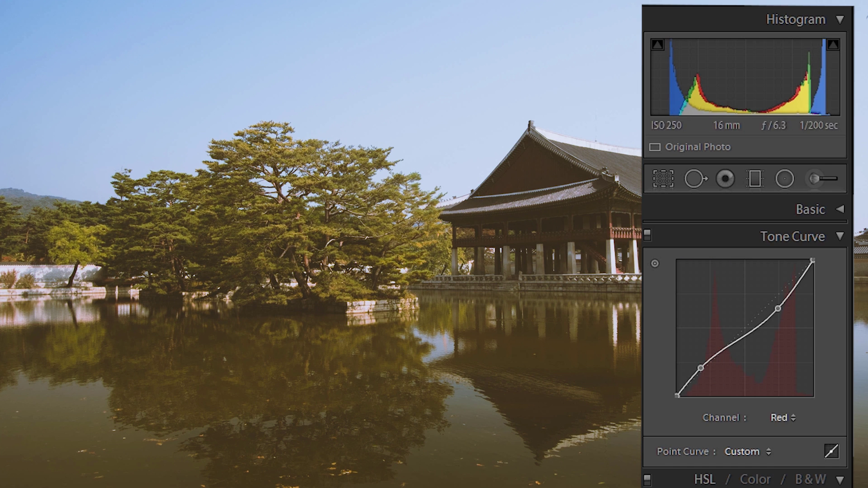
Show the Blue channel of the point curve.
click(796, 418)
click(750, 487)
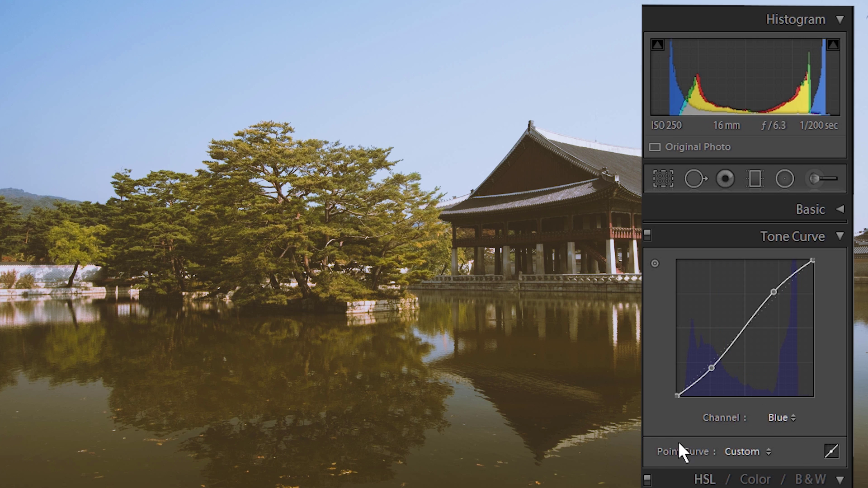